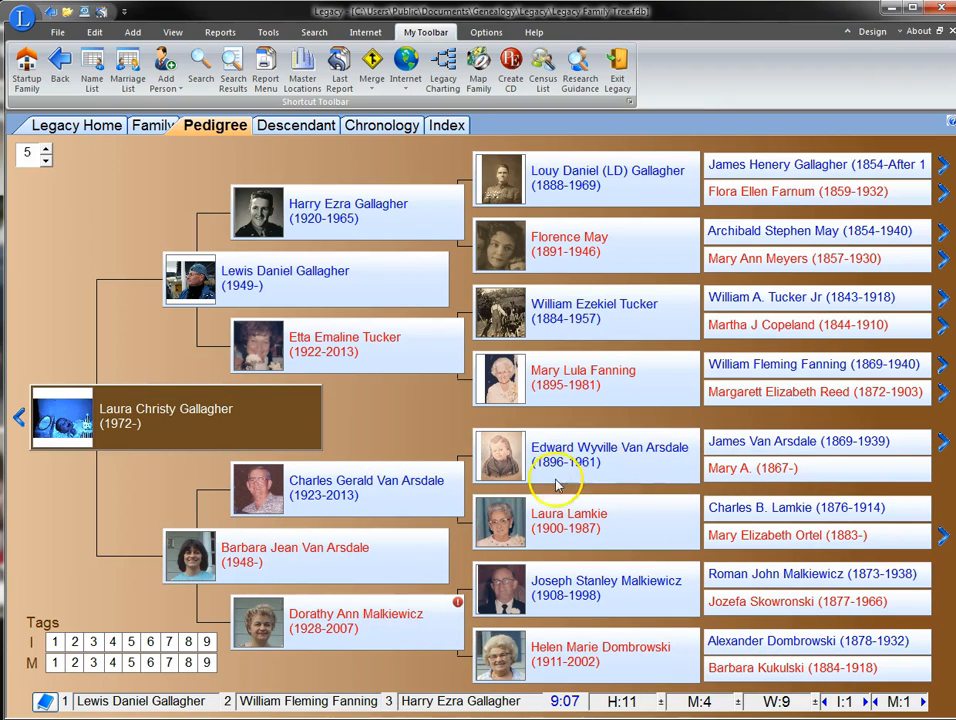
Follow a maternal line further back in the pedigree, then list the descendants of the second bookmarked person.
click(943, 446)
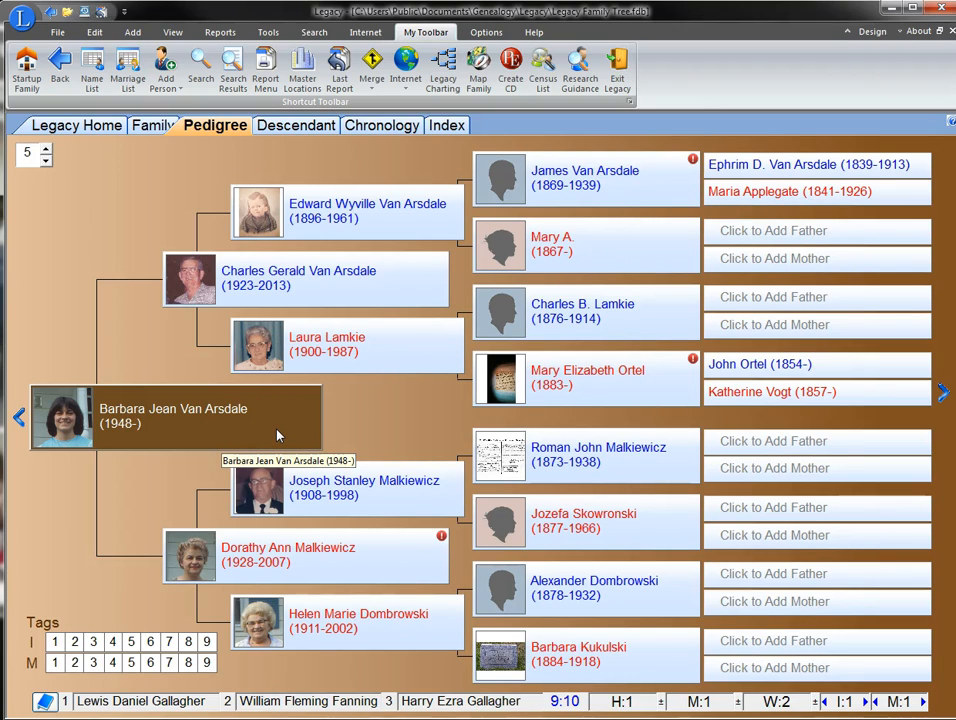
click(295, 702)
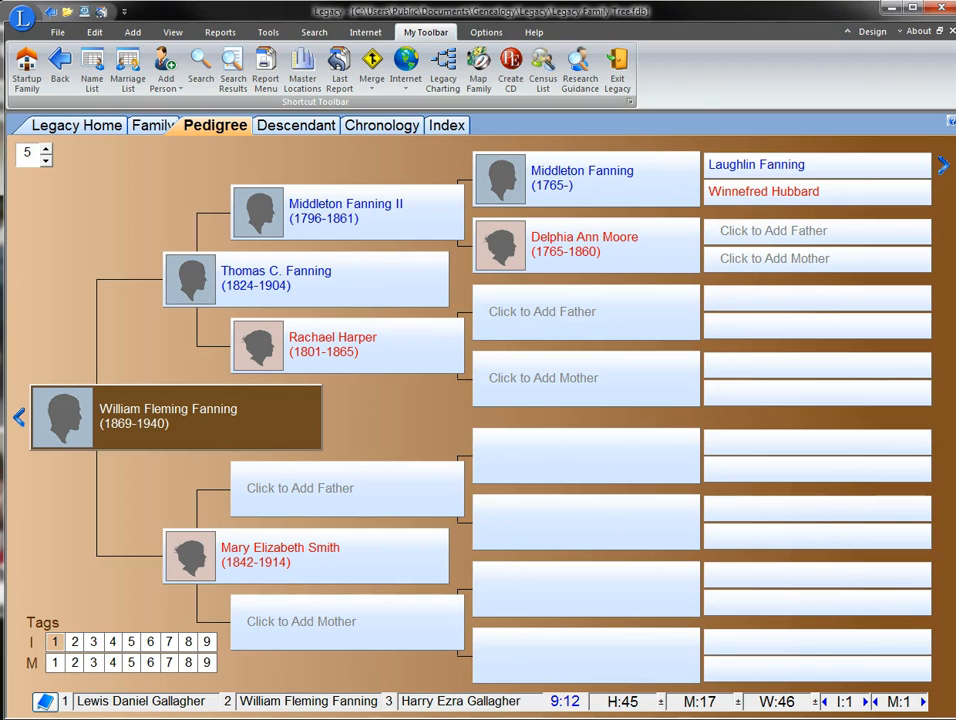
click(290, 127)
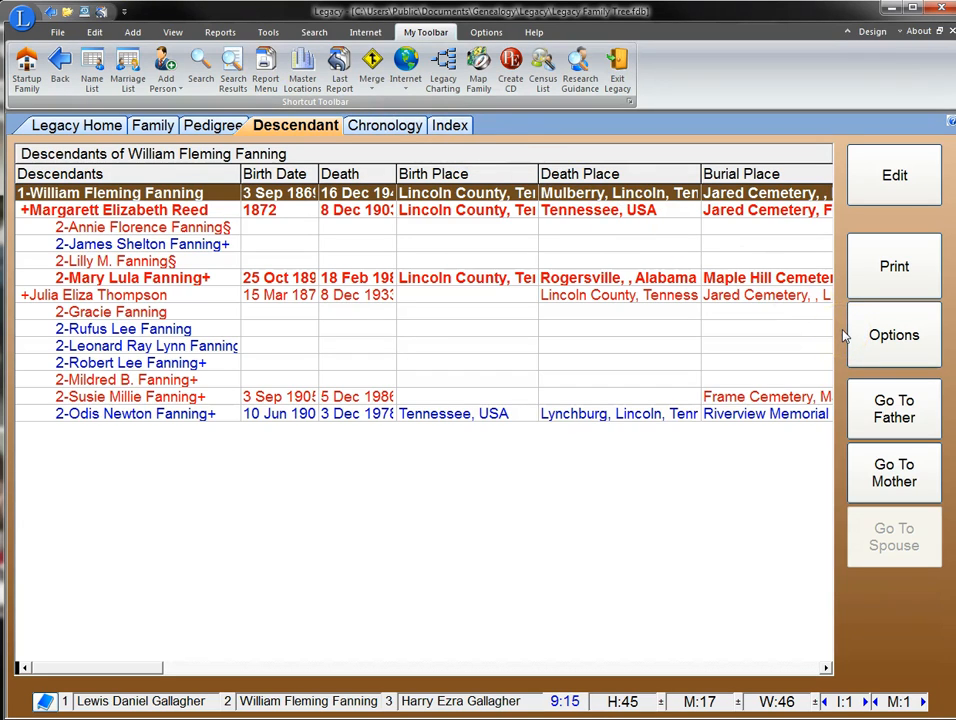
Set the descendant view to display 3 generations.
click(892, 335)
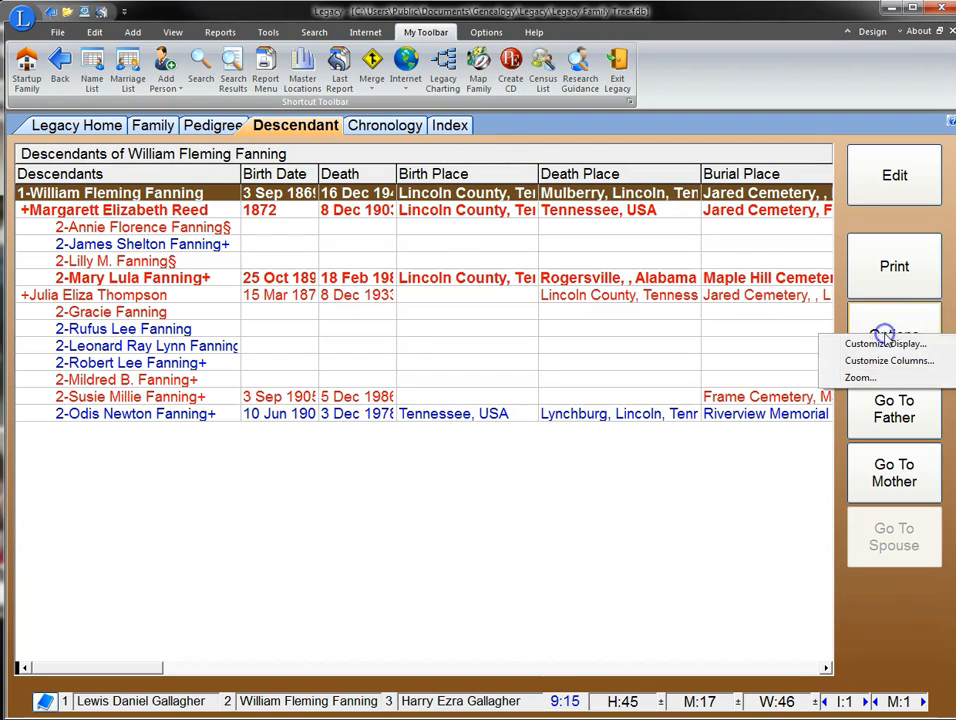
click(866, 344)
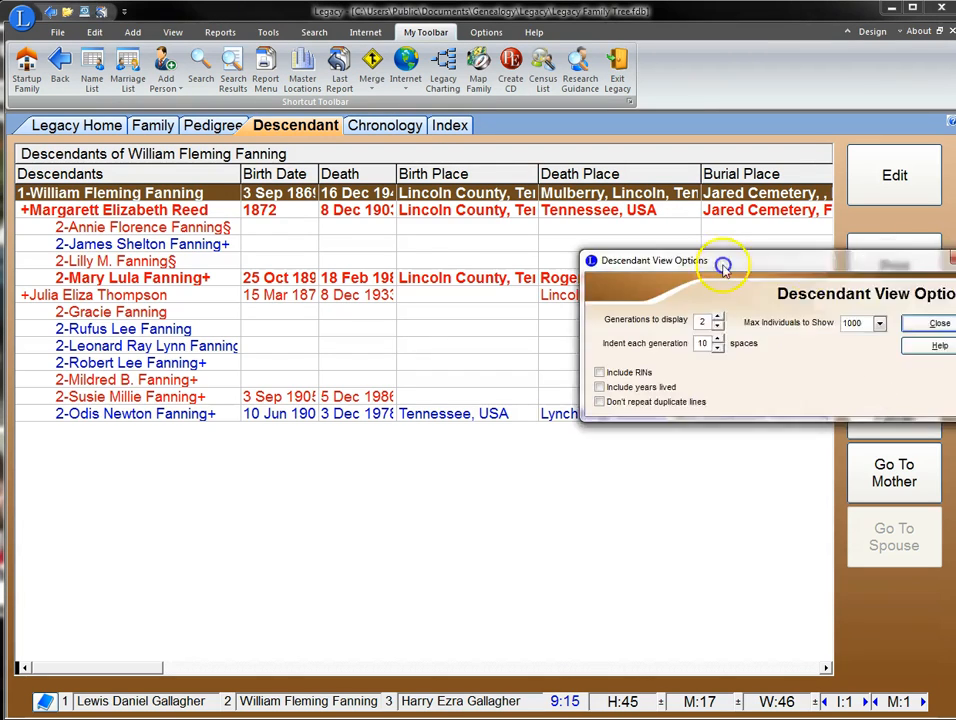
click(445, 324)
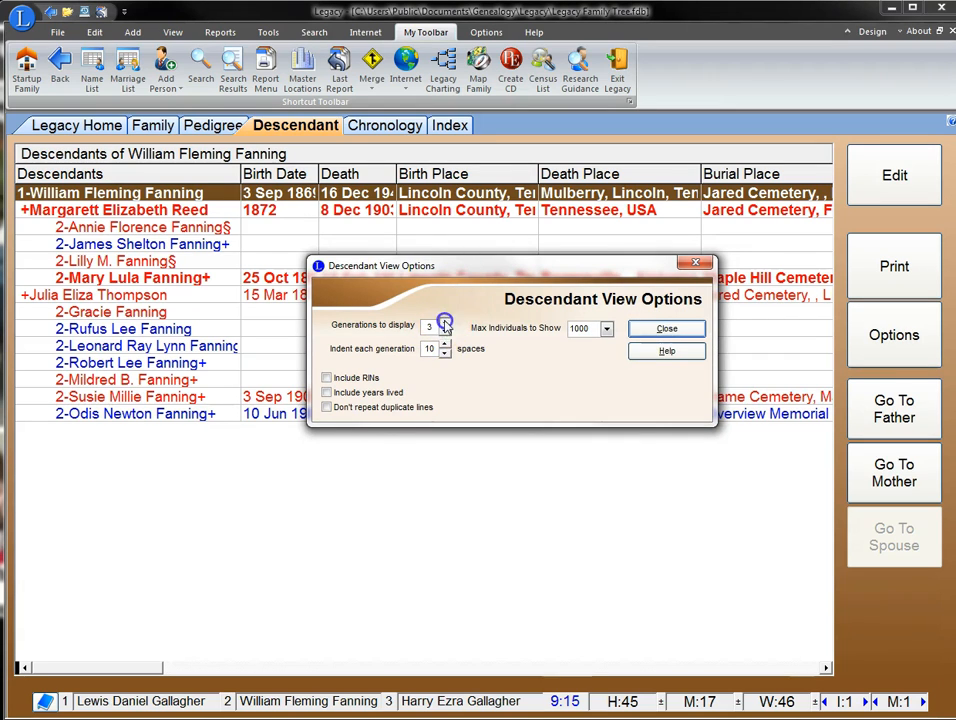
click(660, 328)
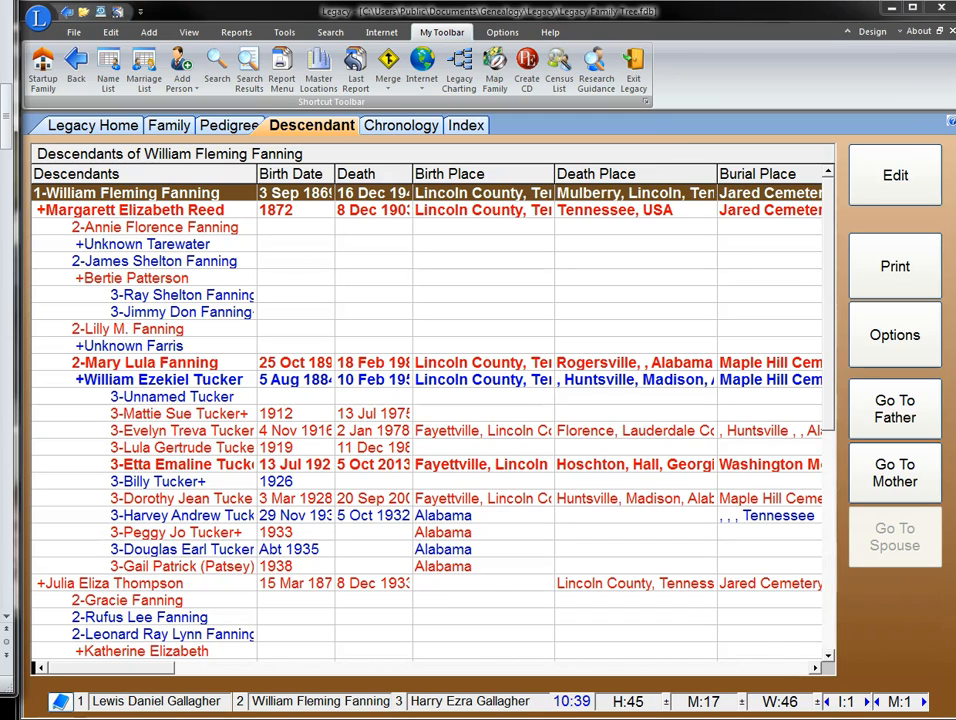
Show the bookmarked man's family with his second wife, married in 1900, as the displayed spouse.
click(171, 126)
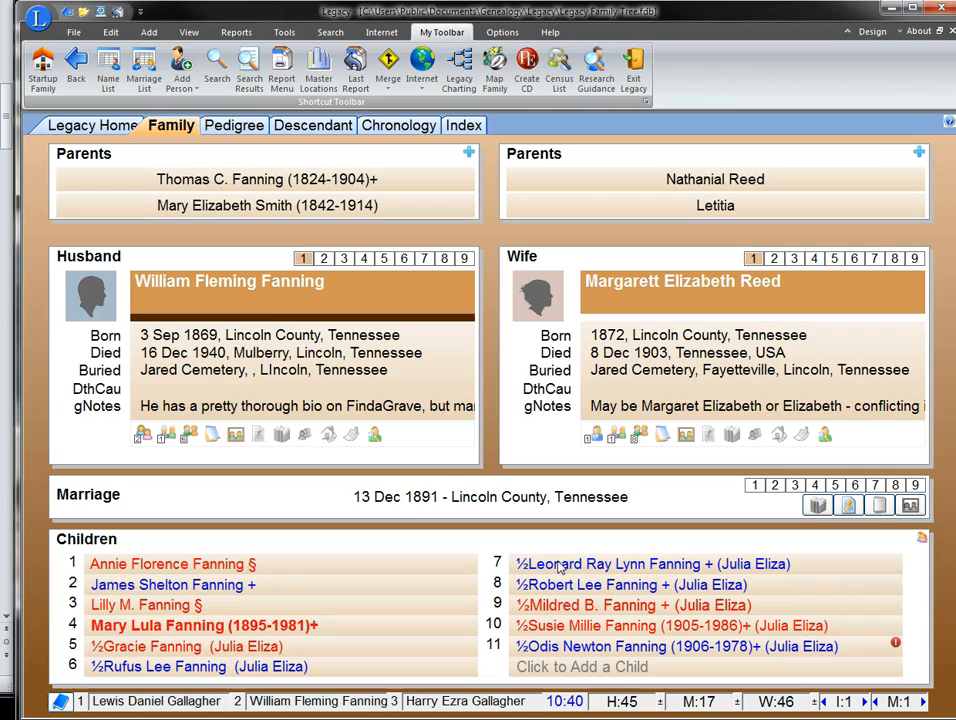
click(142, 434)
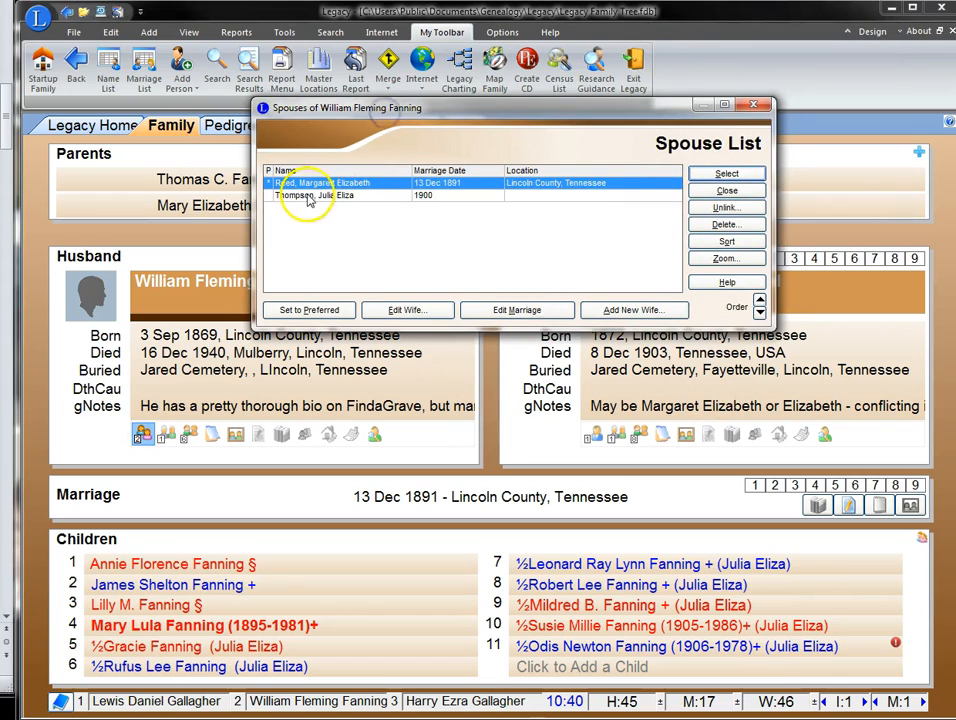
click(305, 195)
click(757, 175)
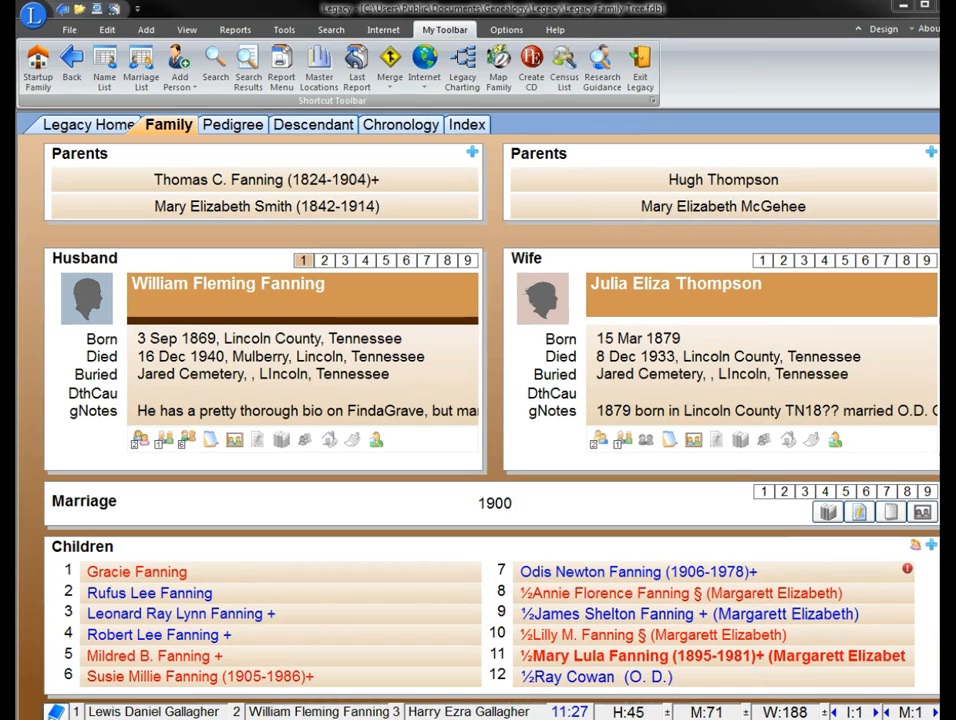
Check the husband's parents and review his siblings list.
click(163, 447)
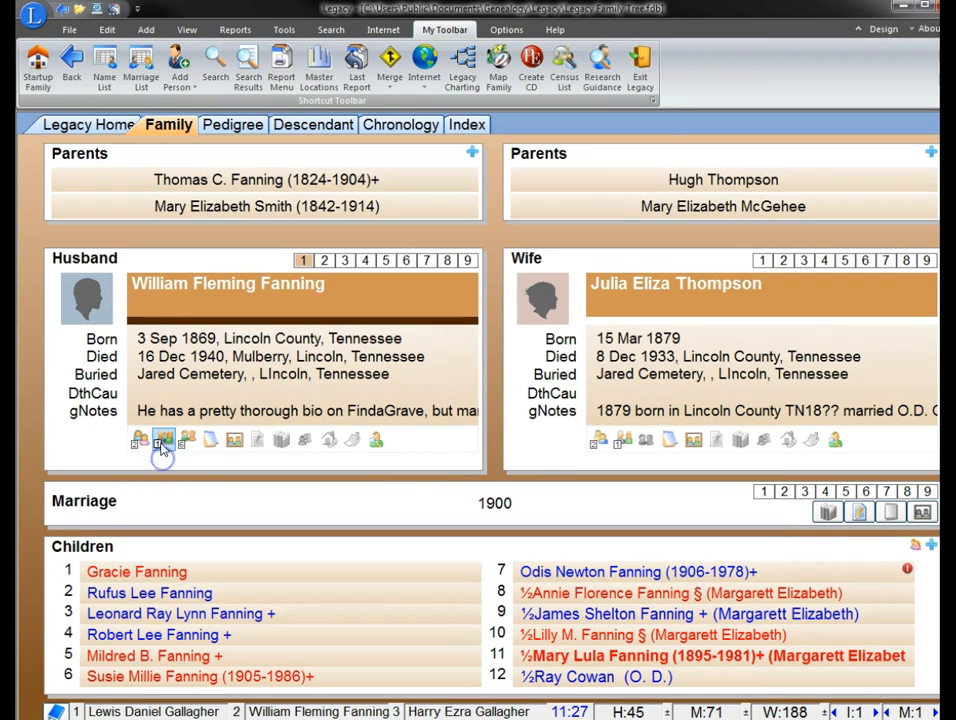
click(187, 441)
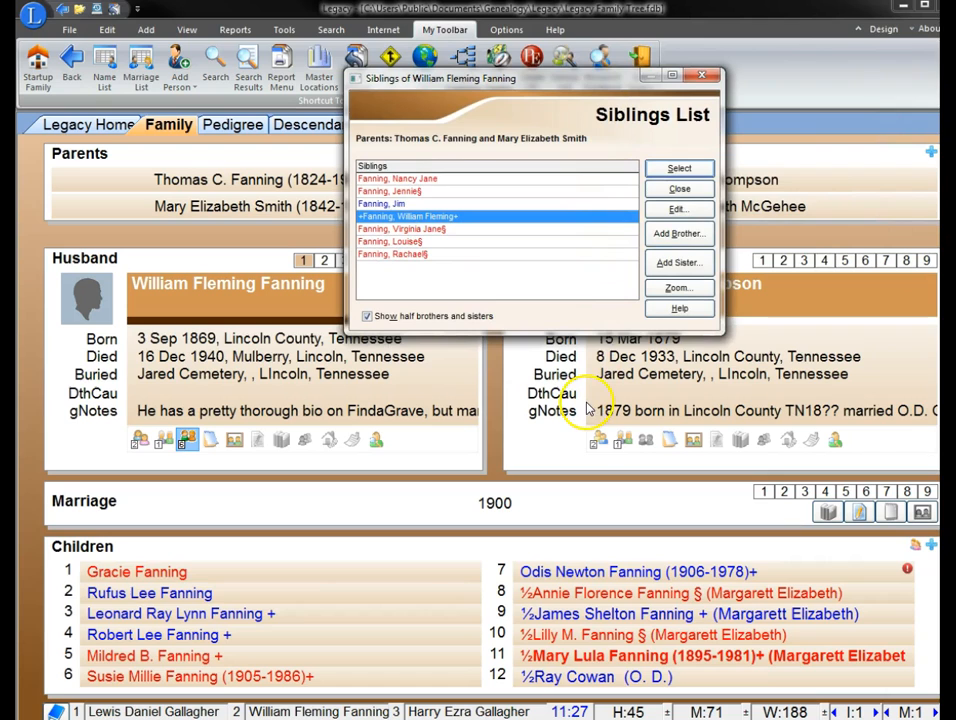
click(679, 189)
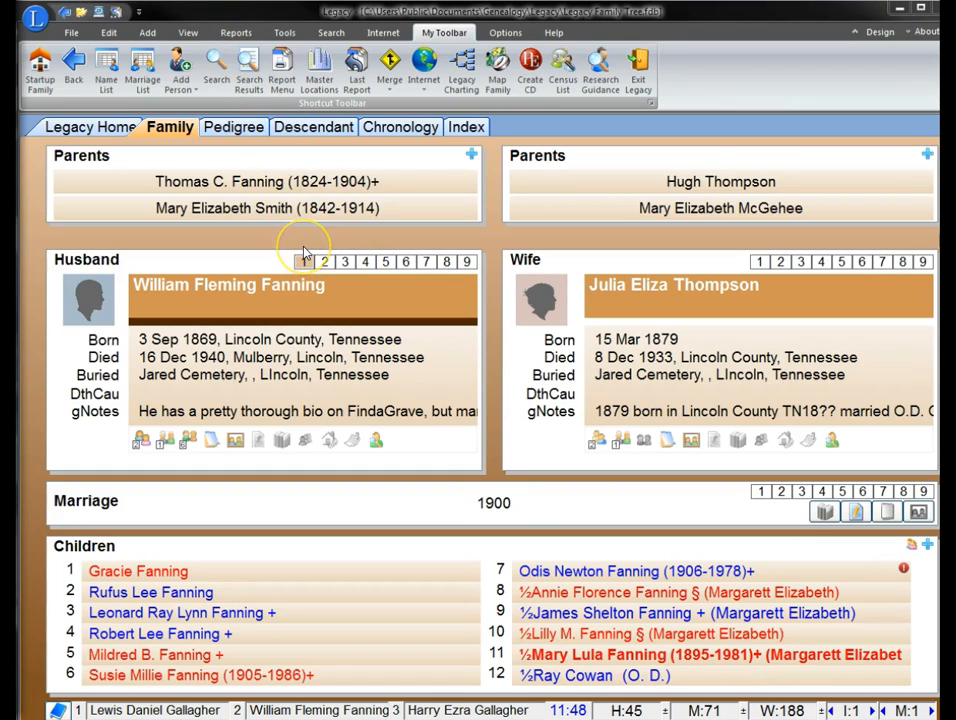
click(286, 350)
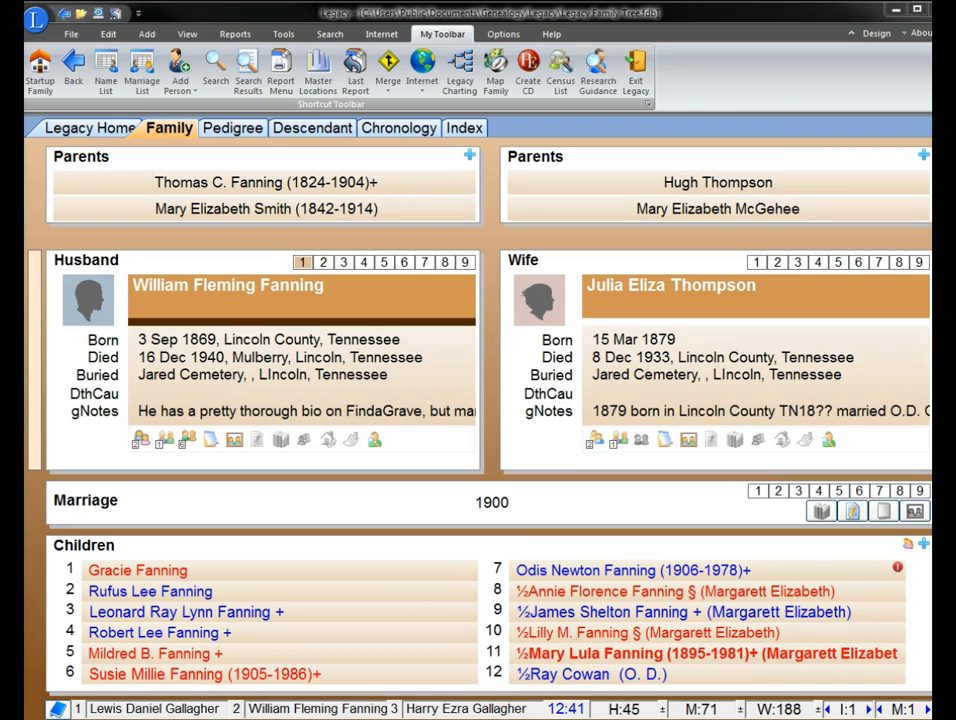
Look up a four-letter surname starting with A in the name index and show the matching woman's family.
click(477, 133)
text(aMRM)
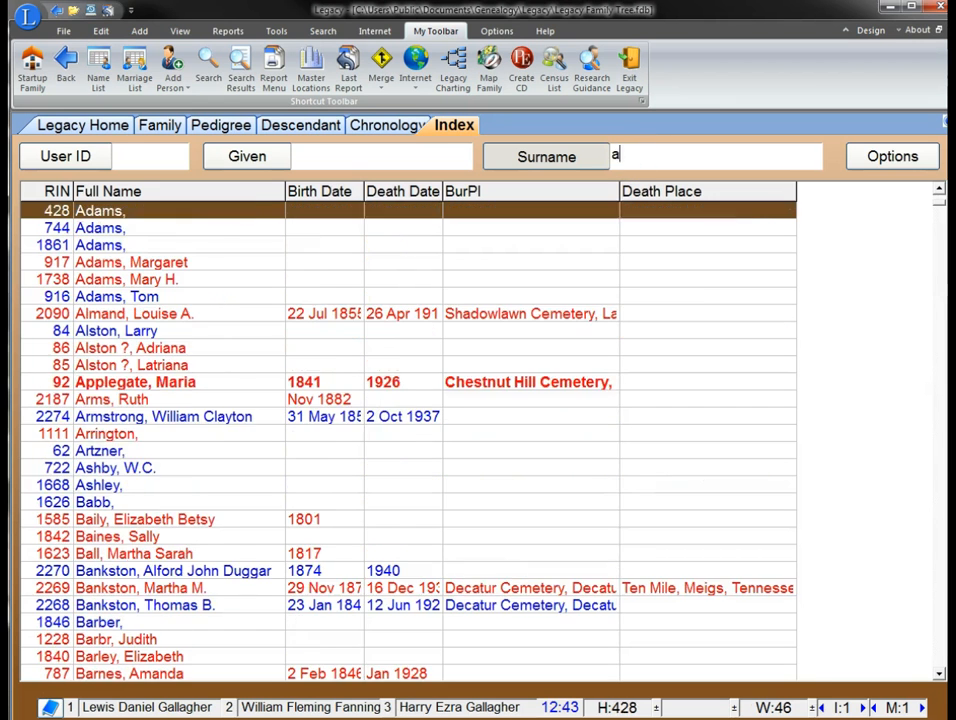
key(BackSpace)
key(BackSpace)
key(BackSpace)
key(BackSpace)
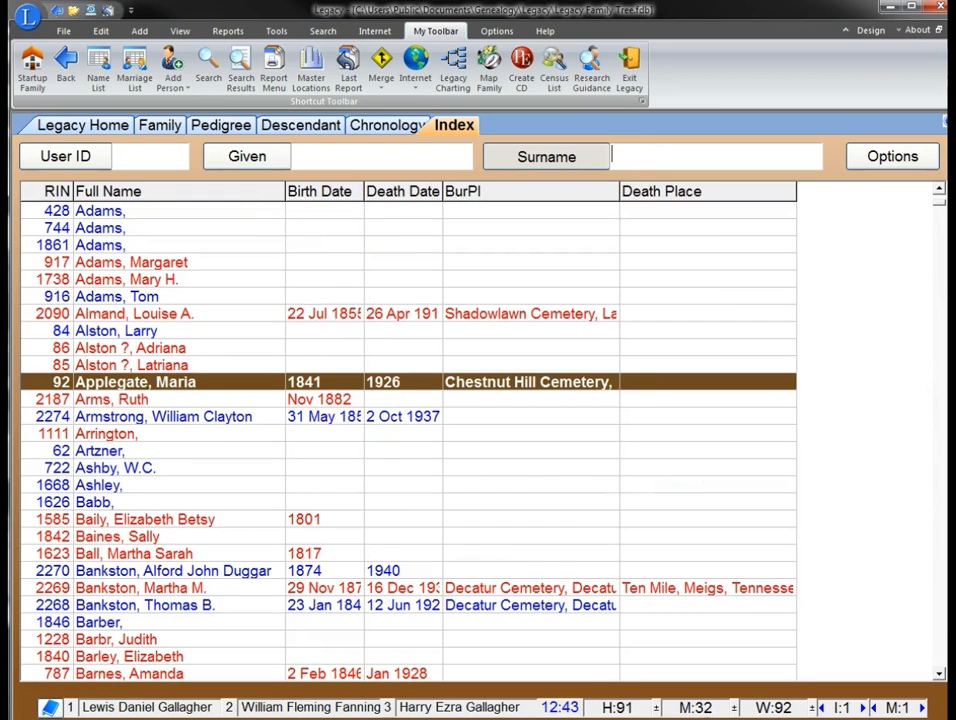
text(Arms)
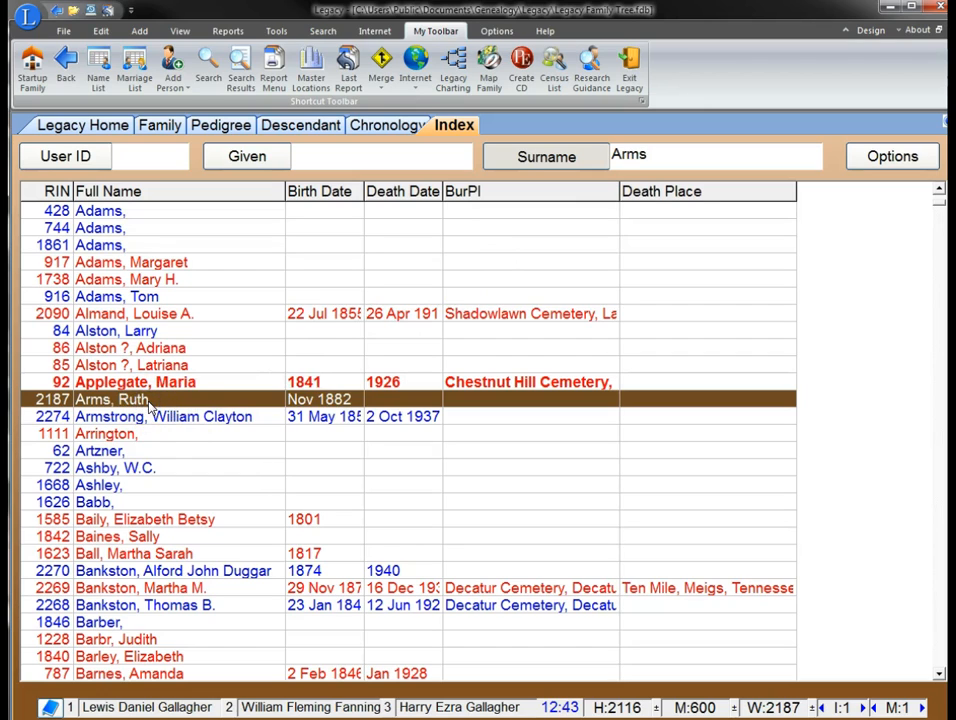
click(172, 129)
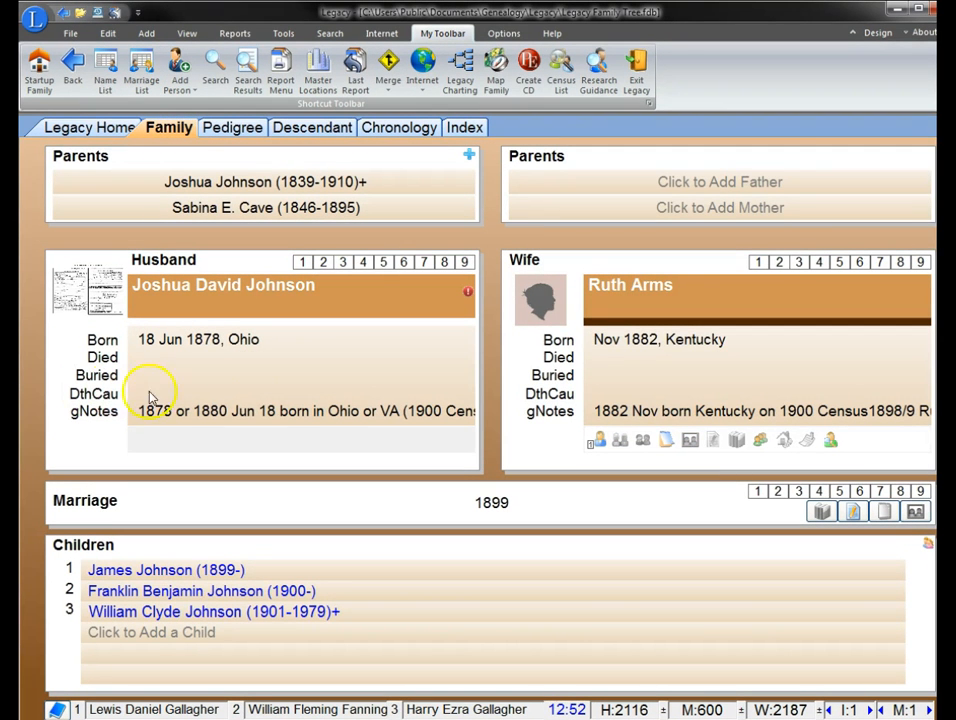
Read the wife's general and research notes, leaving them unsaved.
click(663, 441)
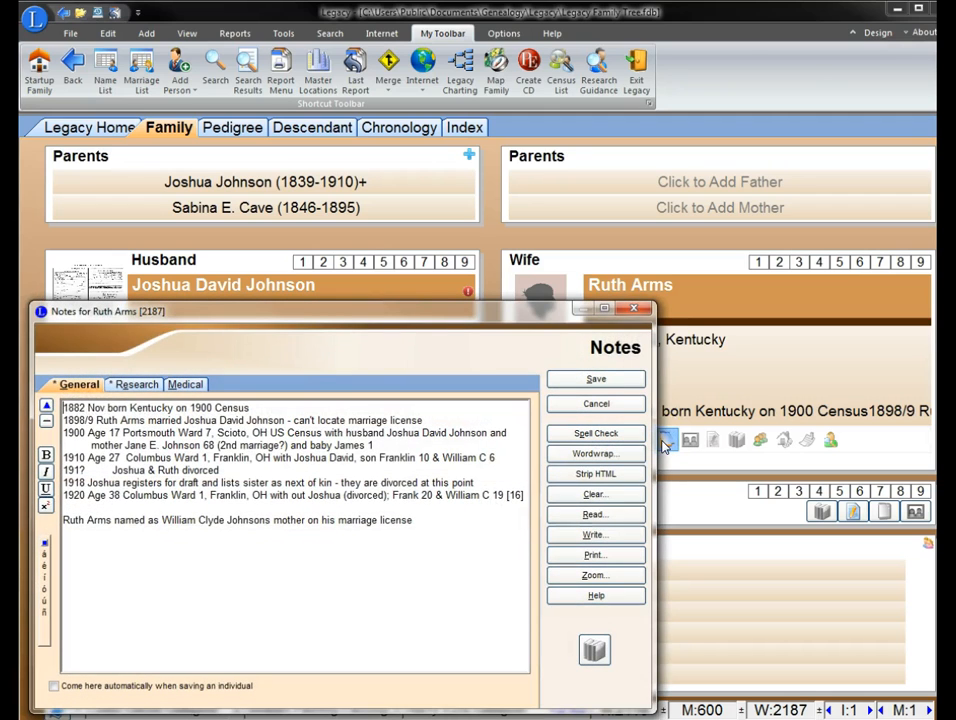
click(137, 386)
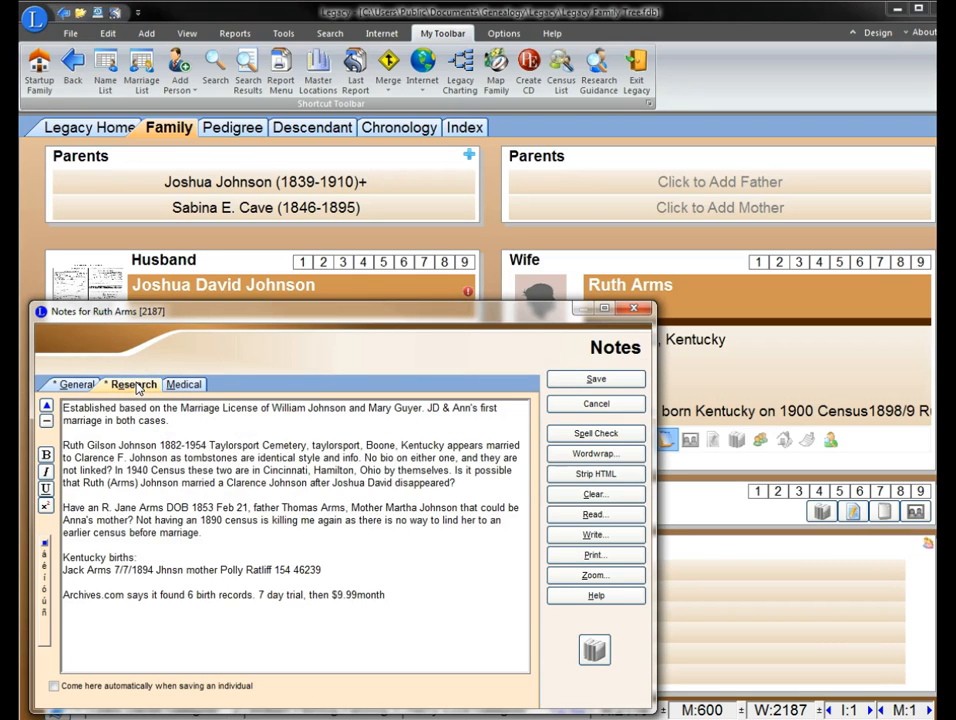
click(612, 408)
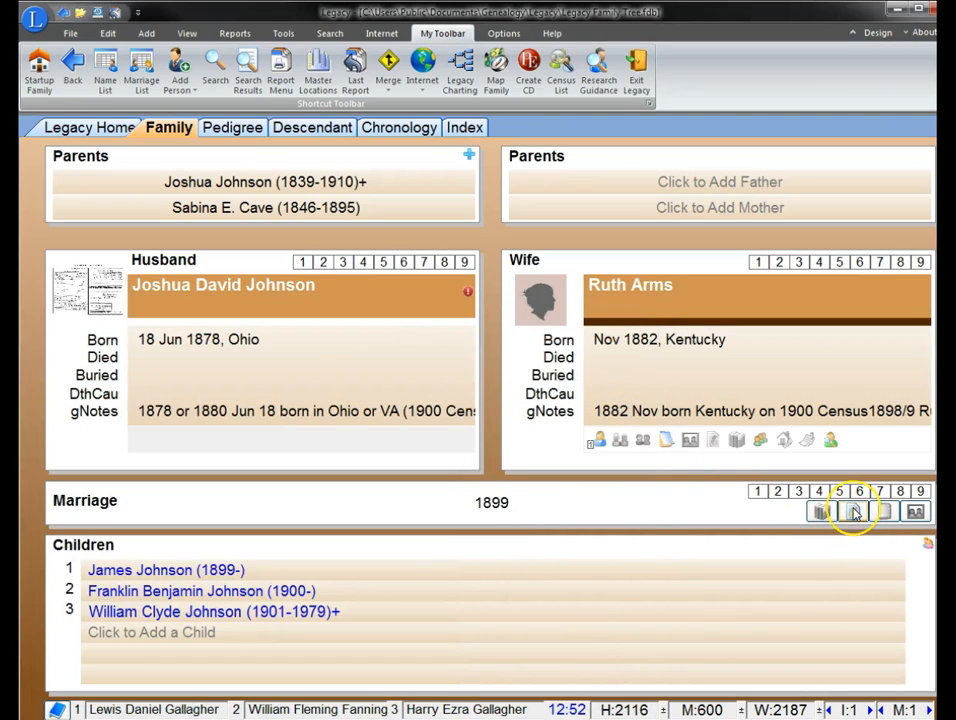
Review the 1910 US Census event in the couple's marriage information without saving any changes.
click(685, 507)
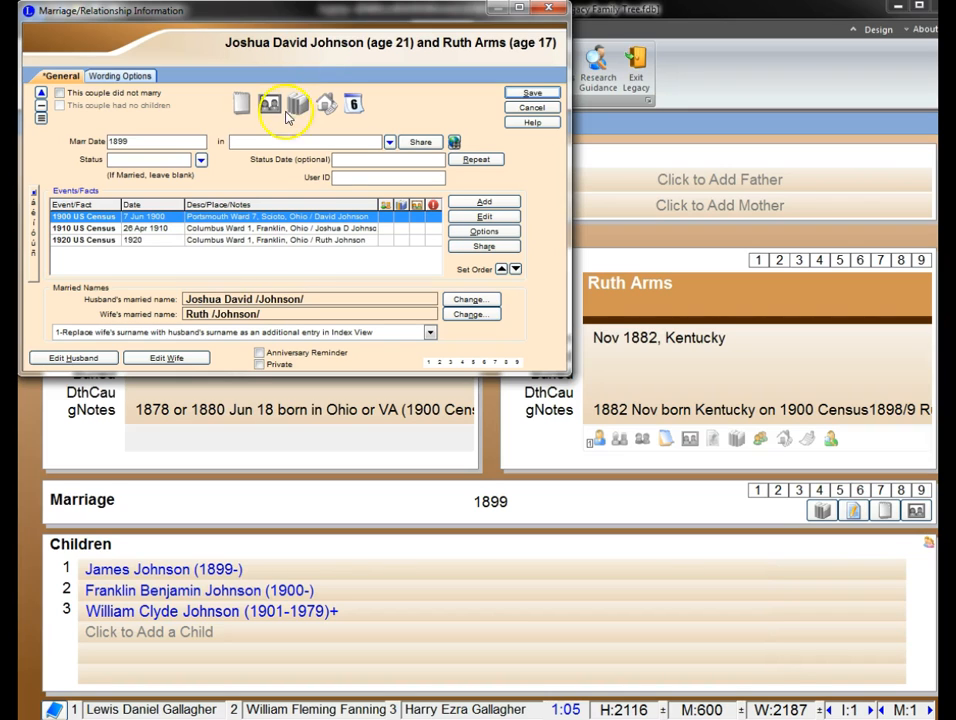
click(278, 229)
double_click(278, 229)
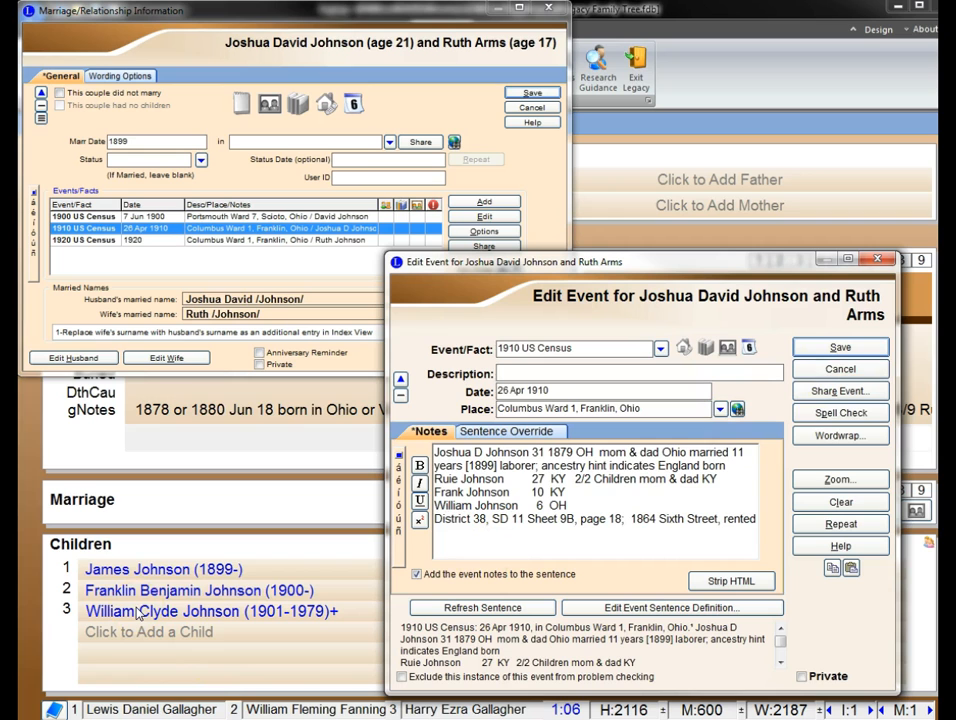
click(853, 370)
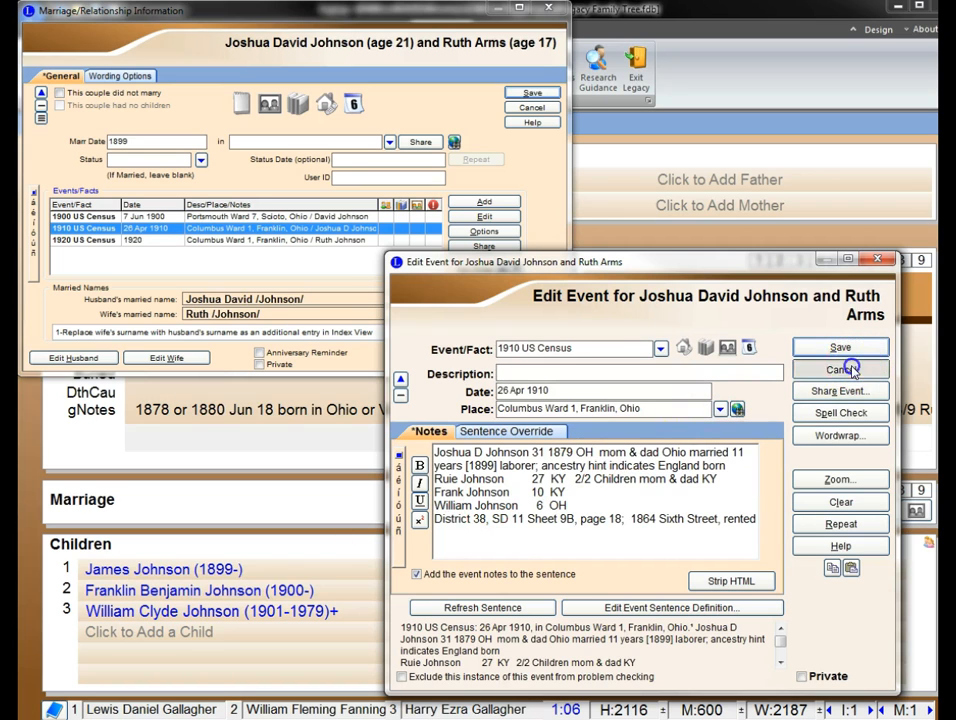
click(532, 107)
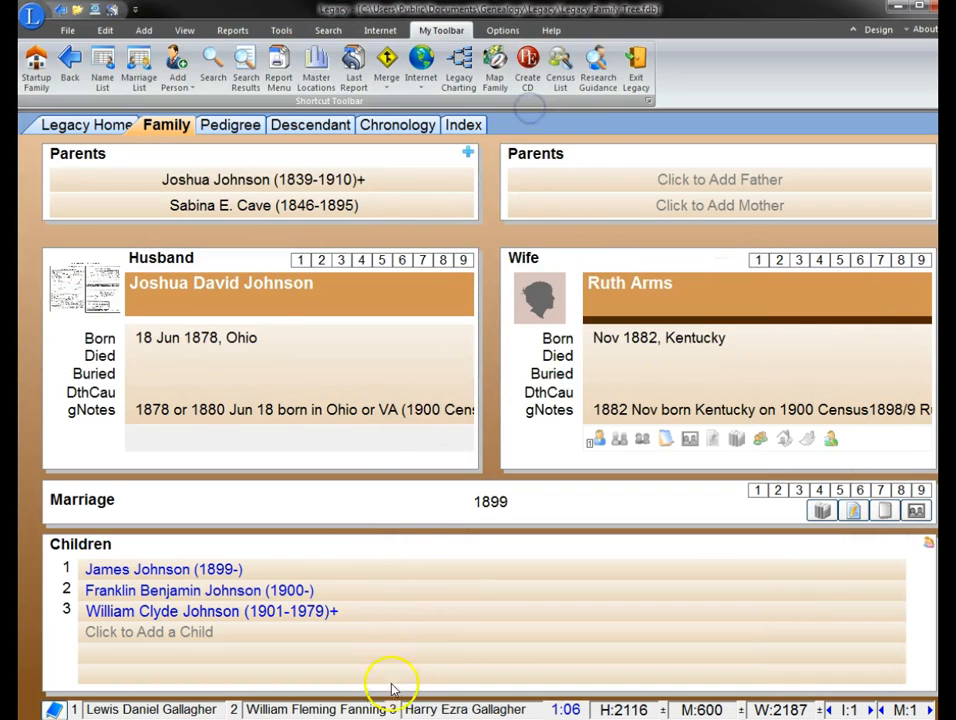
Go to the third bookmarked person and view the birth certificate in his media gallery.
click(433, 707)
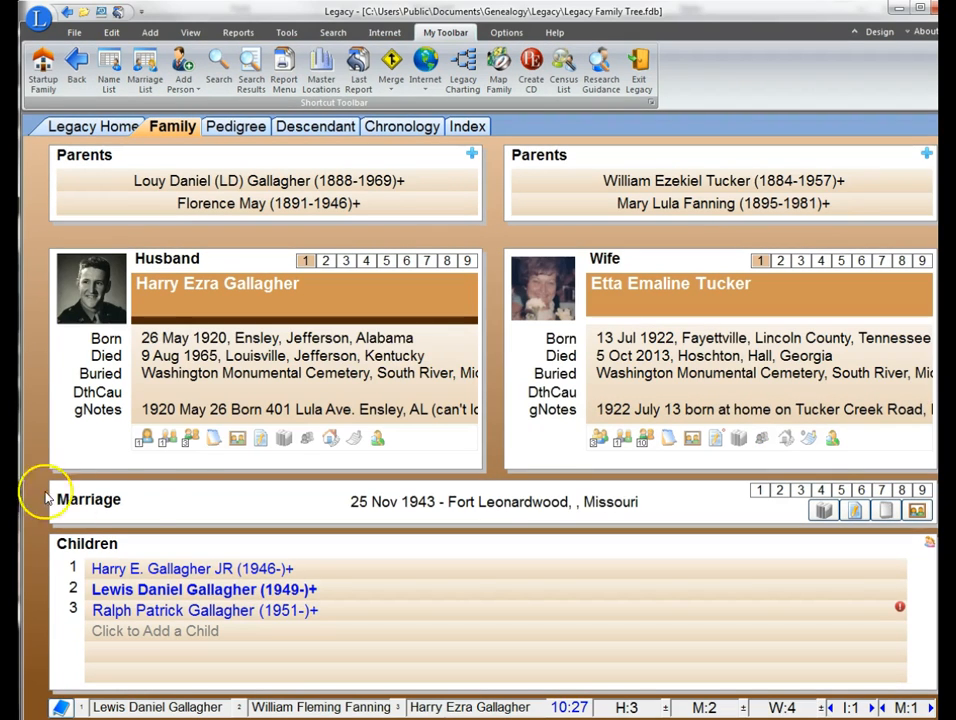
click(237, 440)
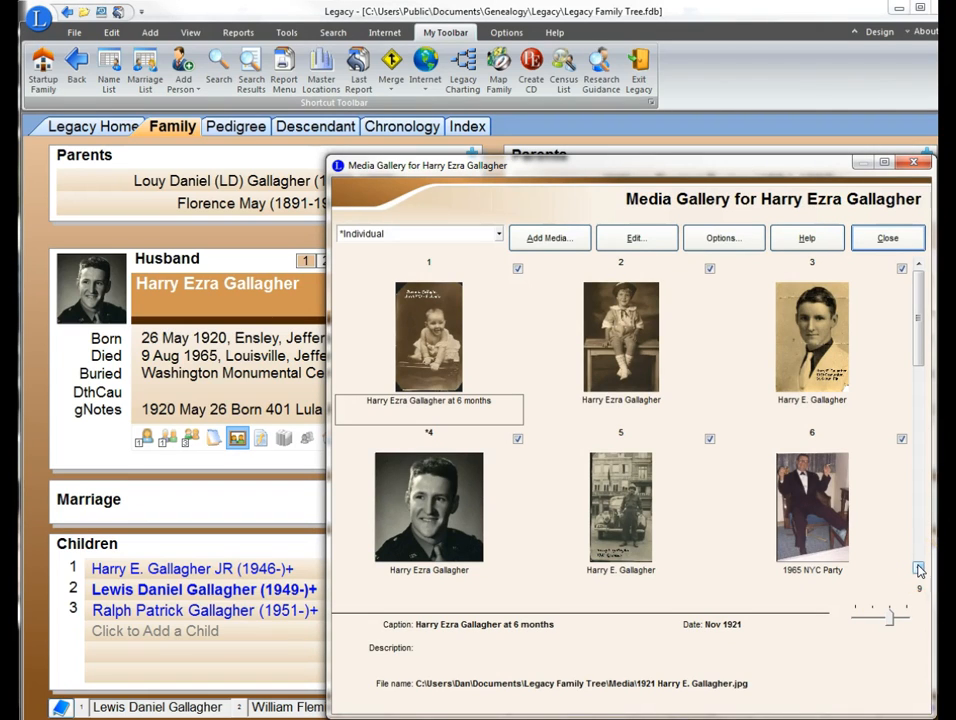
click(919, 570)
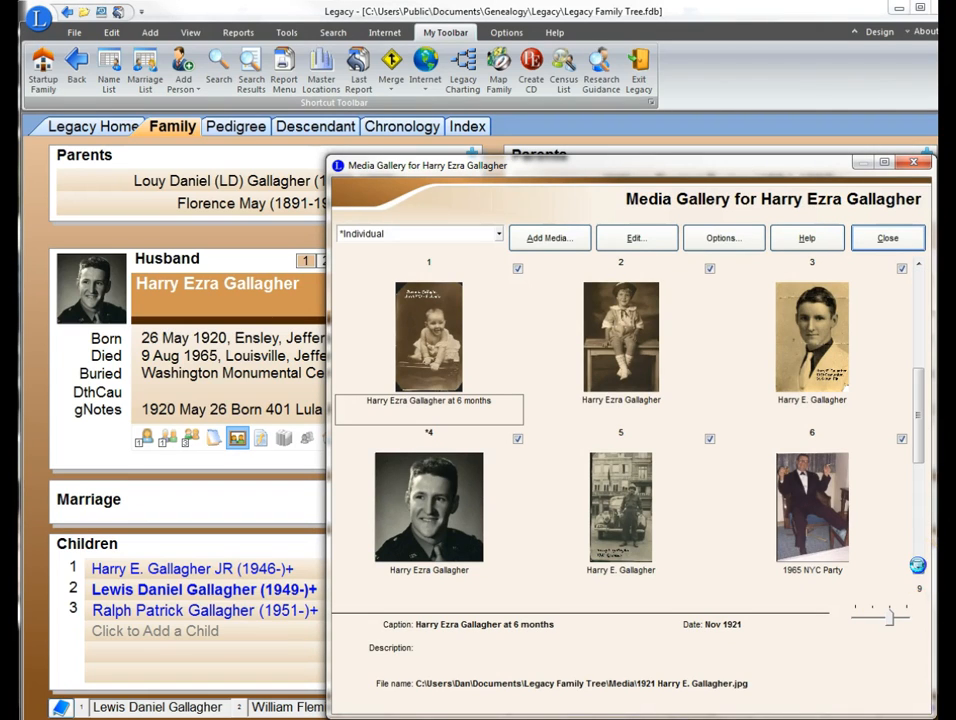
click(919, 569)
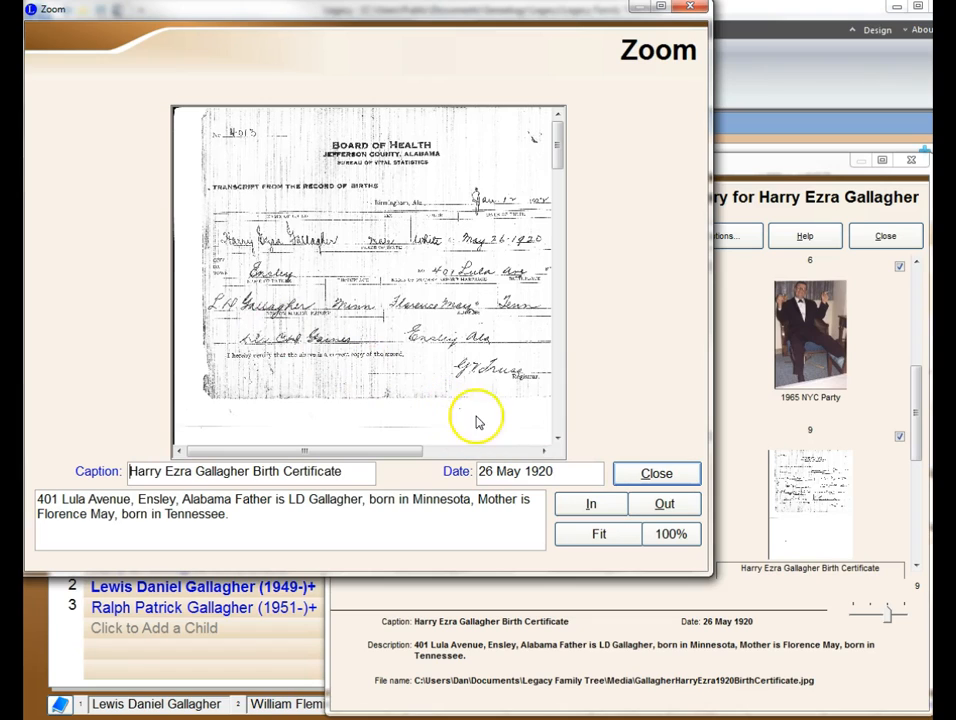
click(655, 474)
click(879, 237)
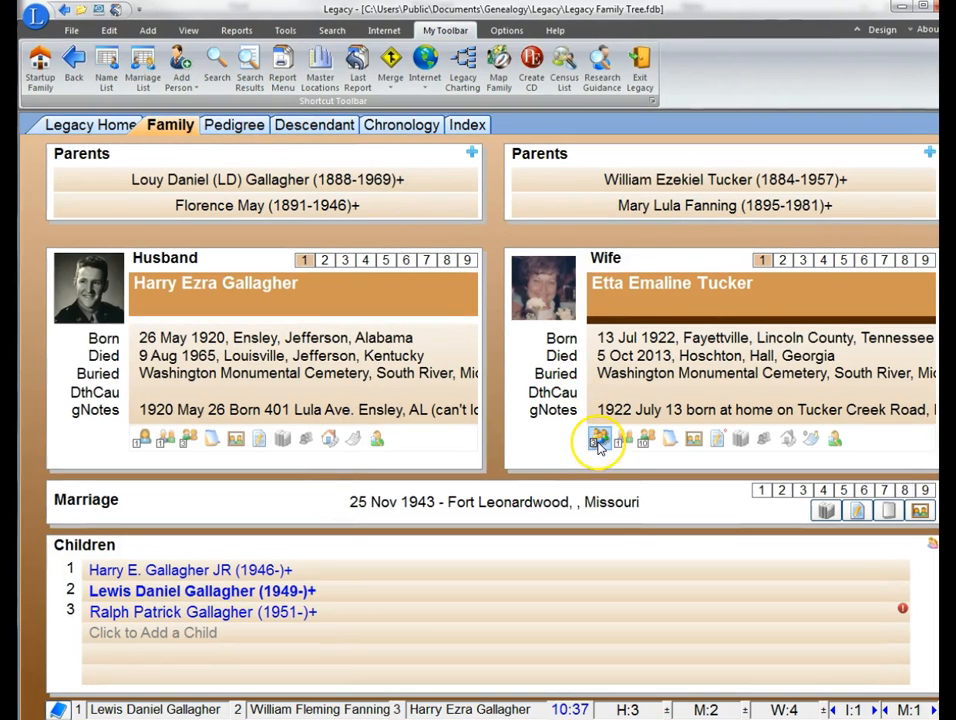
Check the wife's list of spouses, then view her chronology and pedigree.
mouse_move(598, 443)
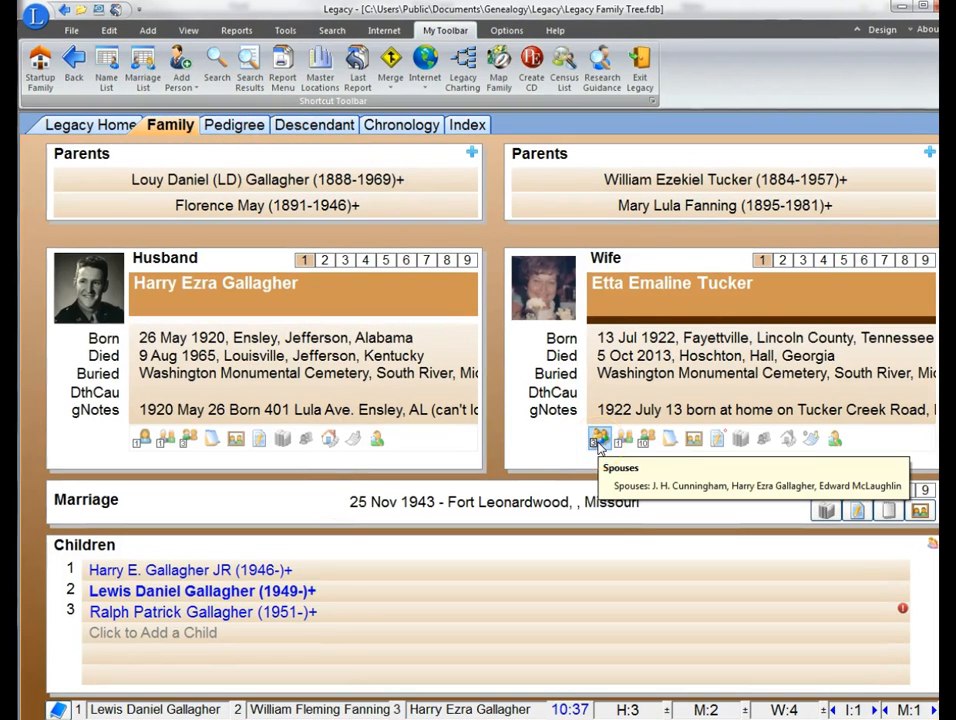
click(400, 126)
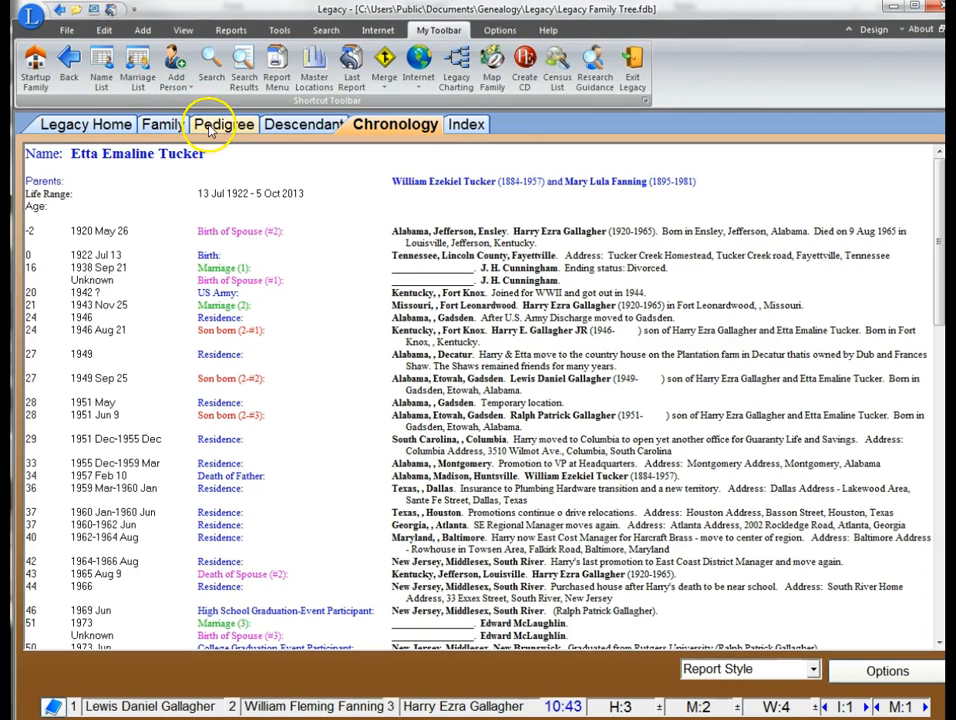
click(210, 127)
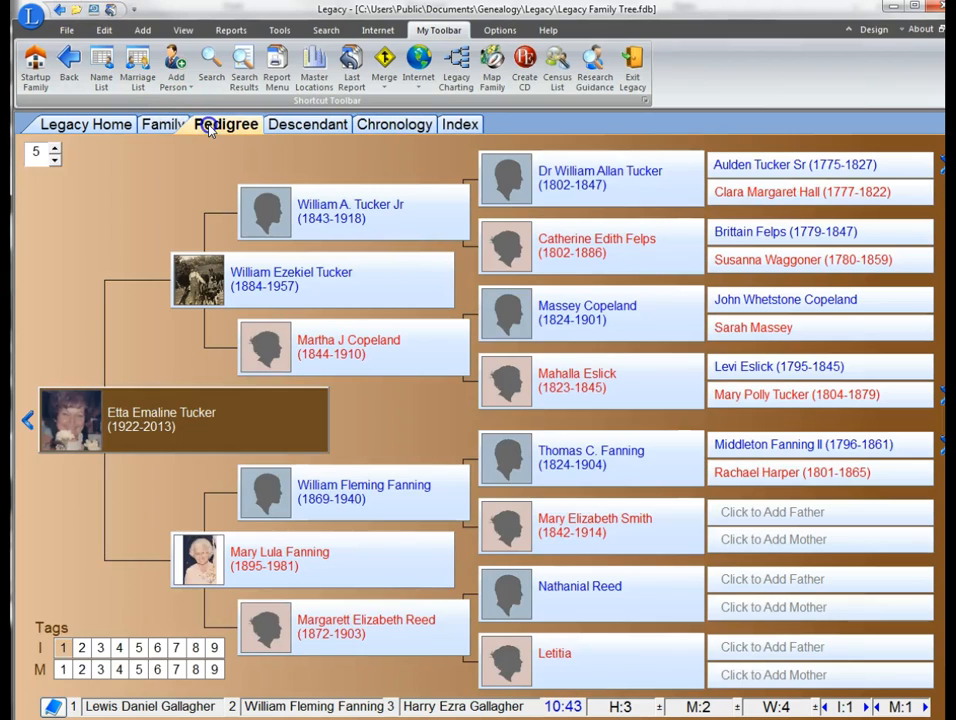